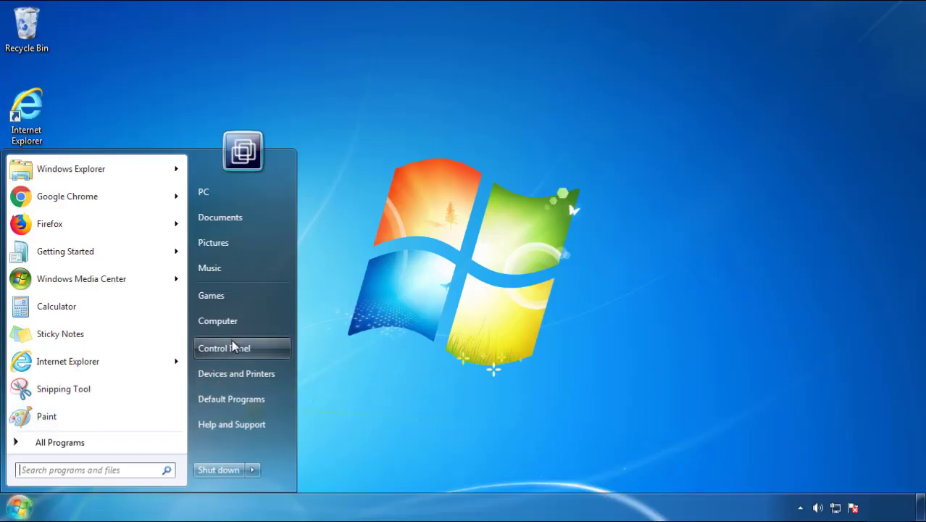
Step: Open Programs and Features from Control Panel, sorted by most recent installation date
{"action": "left_click", "coordinate": [232, 340]}
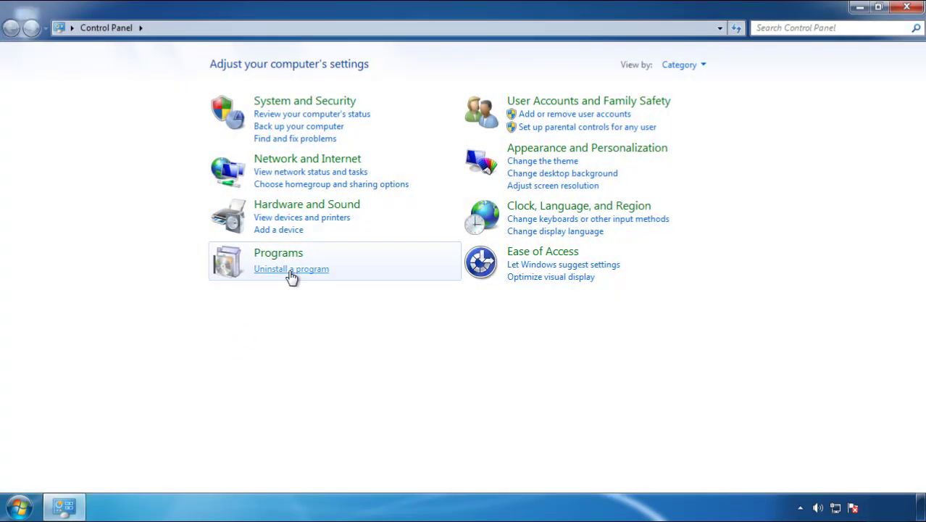
{"action": "left_click", "coordinate": [289, 271]}
{"action": "left_click", "coordinate": [544, 137]}
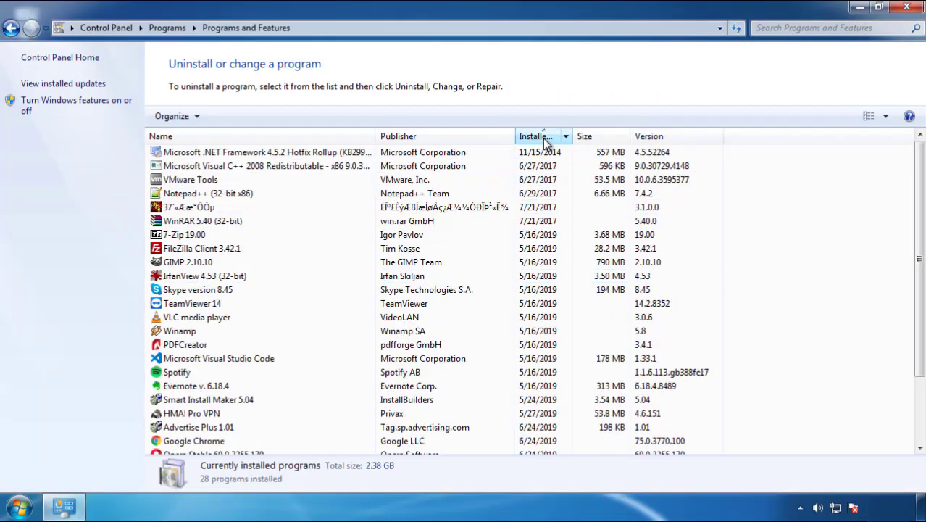
{"action": "left_click", "coordinate": [534, 136]}
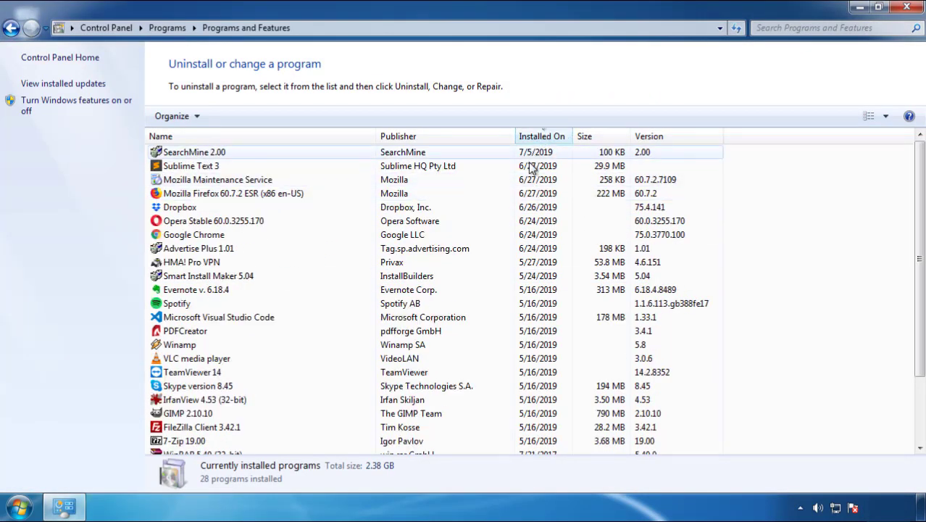
Step: Uninstall SearchMine 2.00, confirming the removal and finishing the uninstaller
{"action": "left_click", "coordinate": [195, 153]}
{"action": "left_click", "coordinate": [230, 116]}
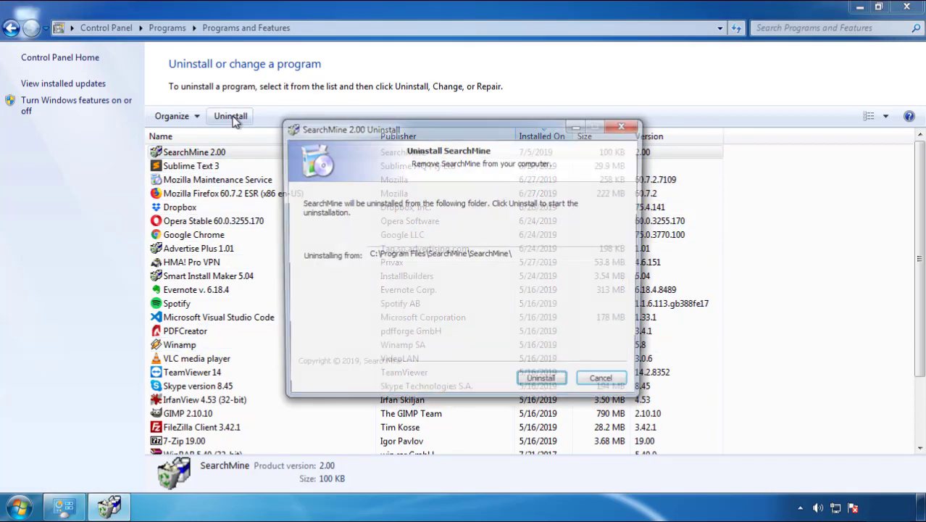
{"action": "left_click", "coordinate": [538, 386]}
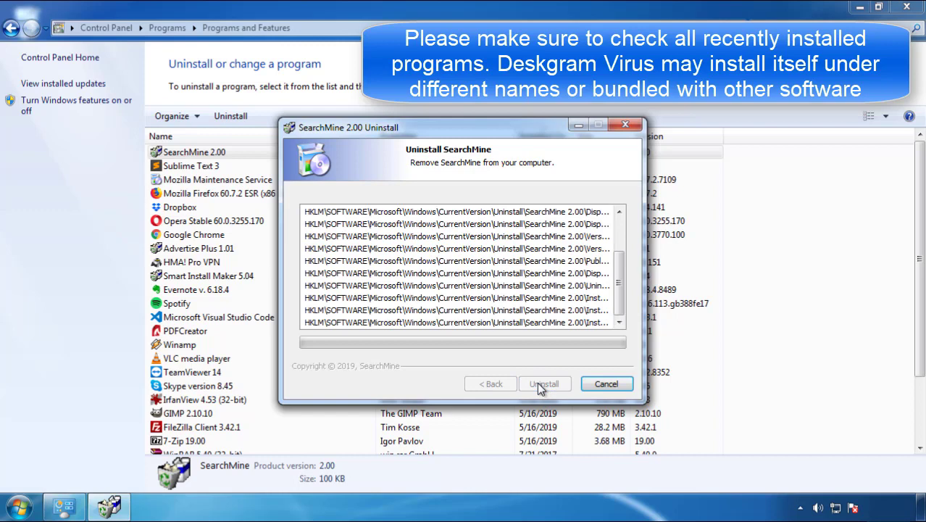
{"action": "left_click", "coordinate": [542, 384]}
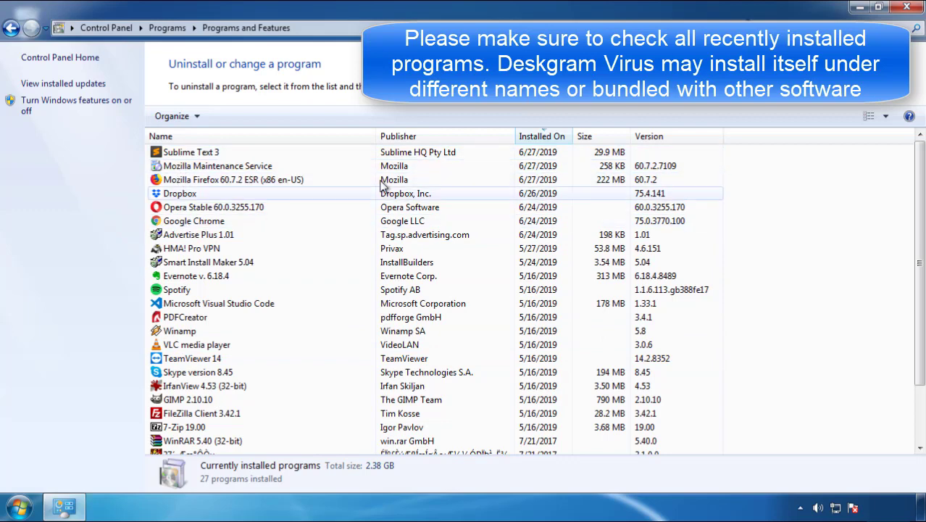
Step: Close the programs list and restart Windows from the Start menu's shut-down options
{"action": "left_click", "coordinate": [908, 9]}
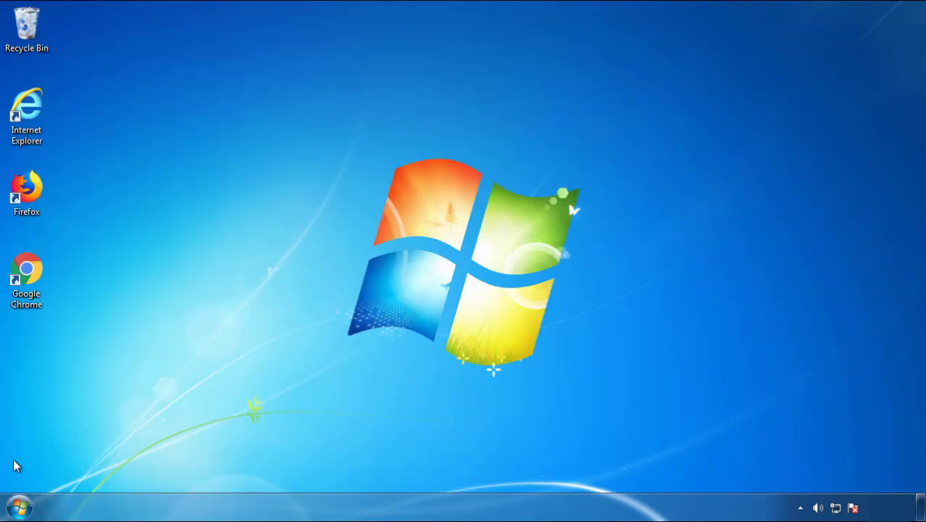
{"action": "left_click", "coordinate": [18, 506]}
{"action": "left_click", "coordinate": [252, 471]}
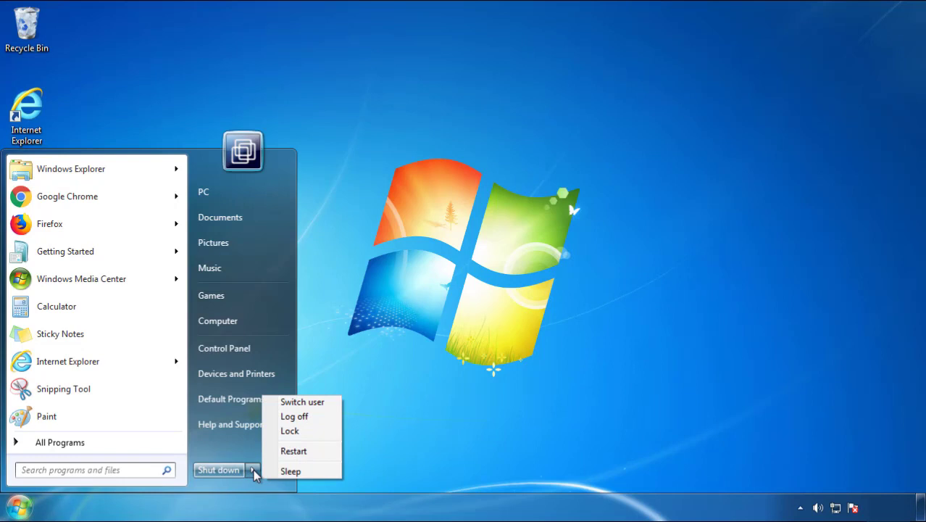
{"action": "left_click", "coordinate": [478, 428]}
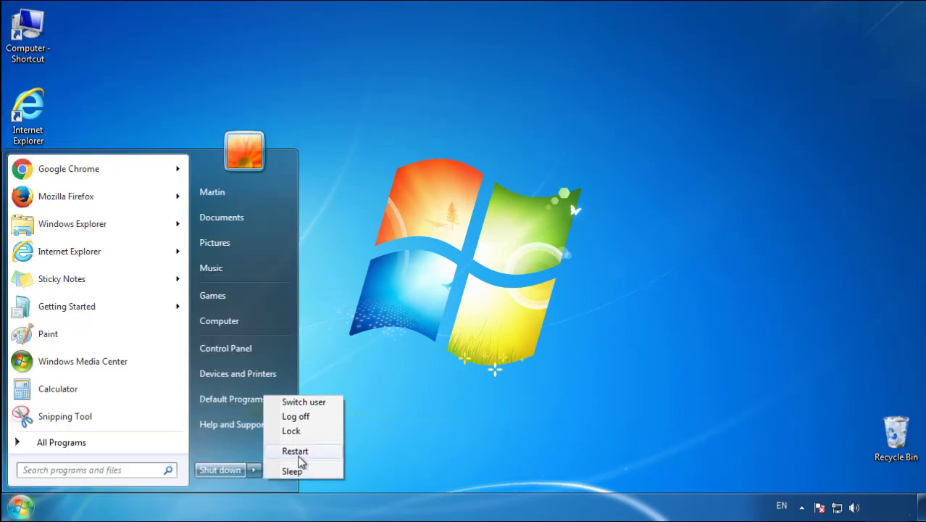
{"action": "left_click", "coordinate": [299, 460]}
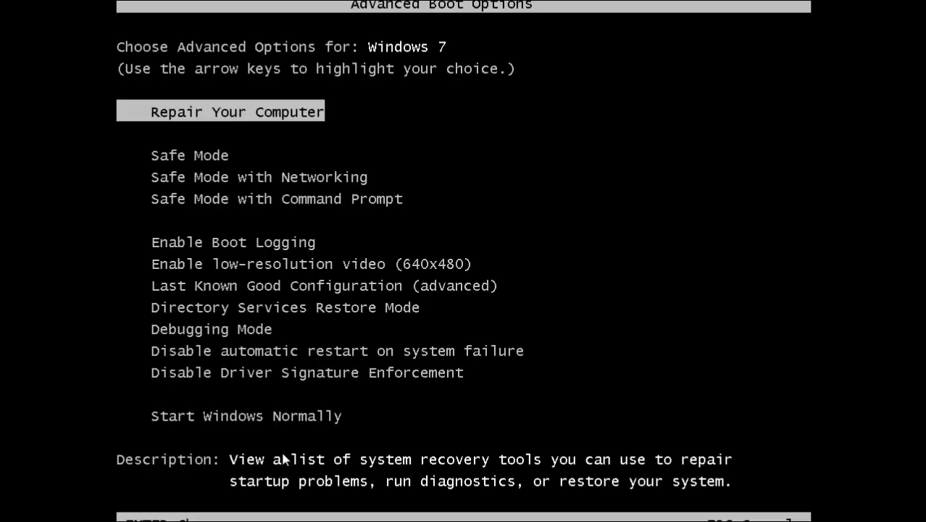
Step: Boot into Safe Mode, launch Firefox, and decline making it the default browser
{"action": "key", "text": "Down"}
{"action": "key", "text": "Return"}
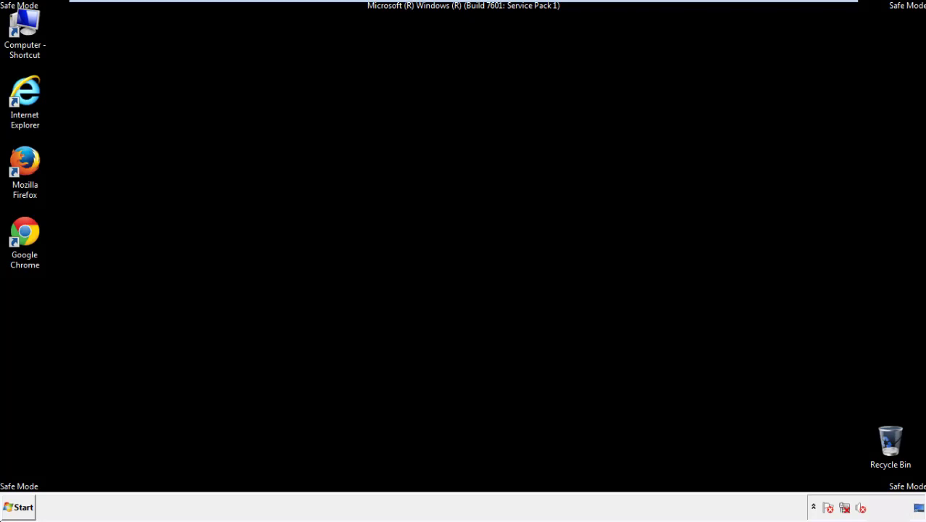
{"action": "double_click", "coordinate": [34, 169]}
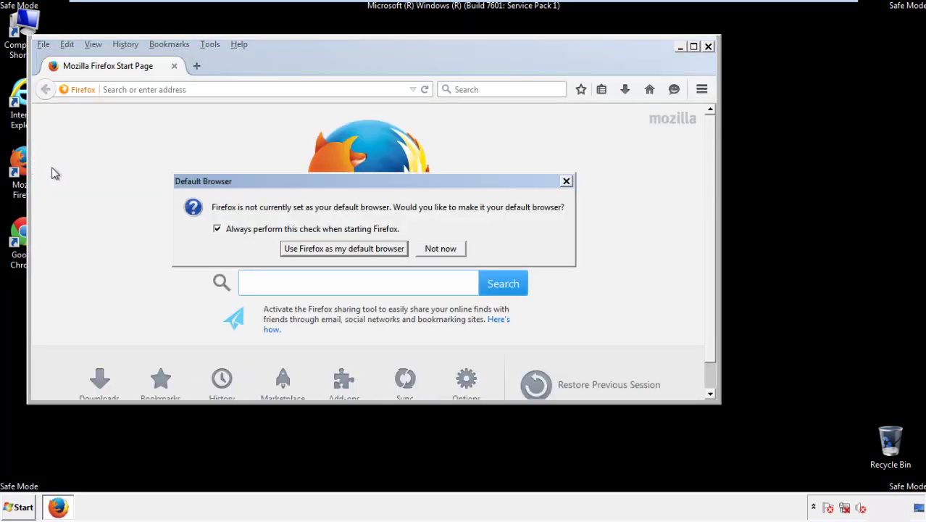
{"action": "left_click", "coordinate": [448, 249]}
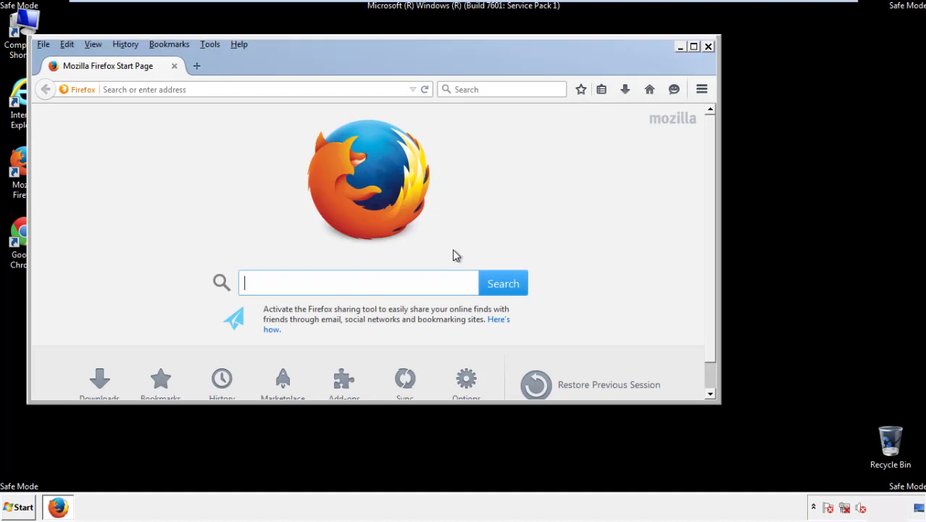
Step: Make Firefox's Menu Bar visible through the toolbar context menu
{"action": "right_click", "coordinate": [283, 64]}
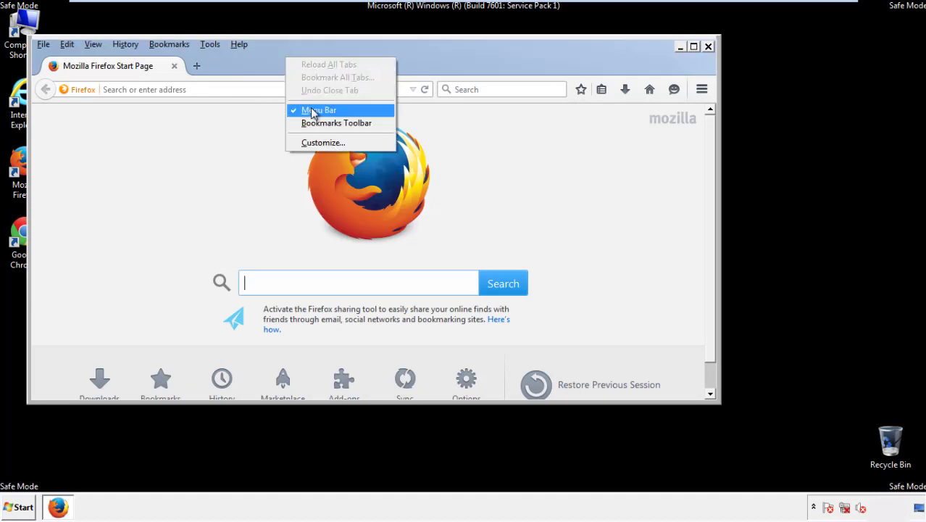
{"action": "left_click", "coordinate": [310, 109]}
{"action": "right_click", "coordinate": [292, 60]}
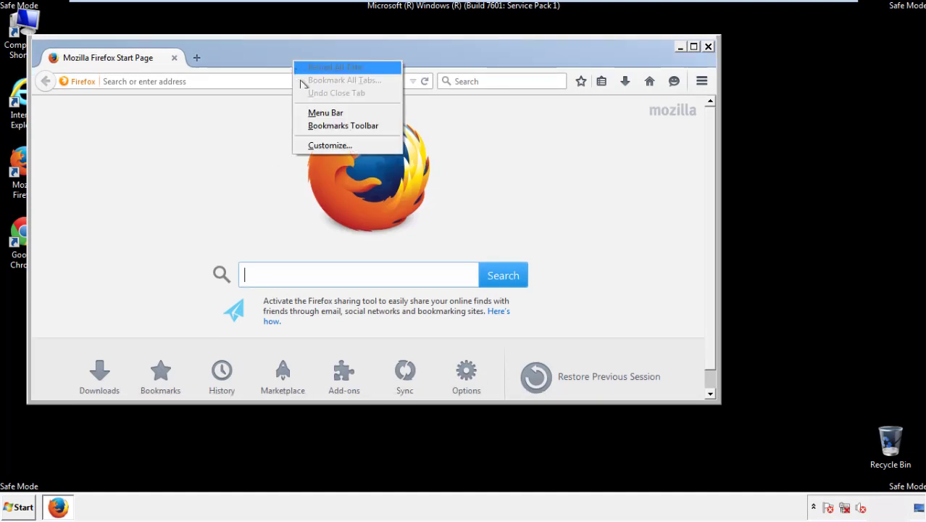
{"action": "left_click", "coordinate": [310, 113]}
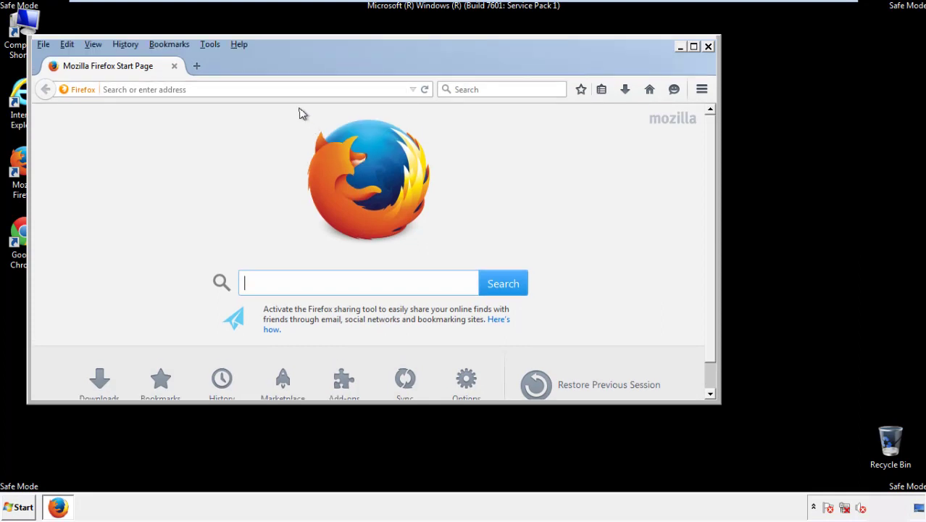
Step: Open Clear Recent History with range Everything and all items ticked, including Offline Website Data and Site Preferences
{"action": "left_click", "coordinate": [131, 45]}
{"action": "left_click", "coordinate": [141, 73]}
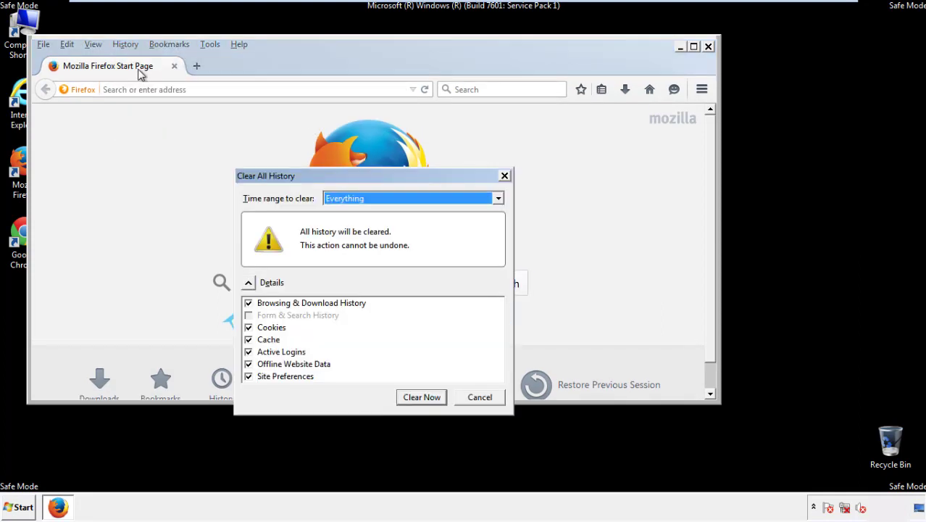
{"action": "left_click", "coordinate": [345, 200]}
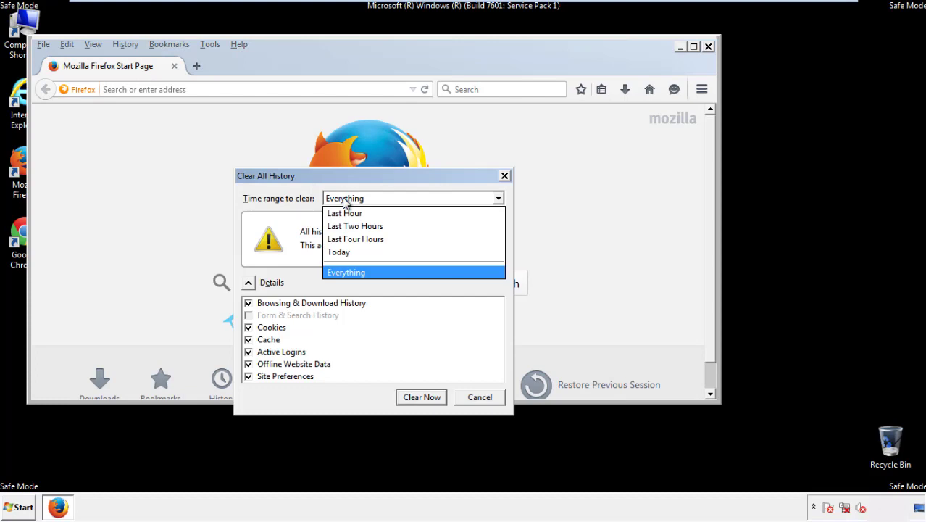
{"action": "left_click", "coordinate": [346, 270]}
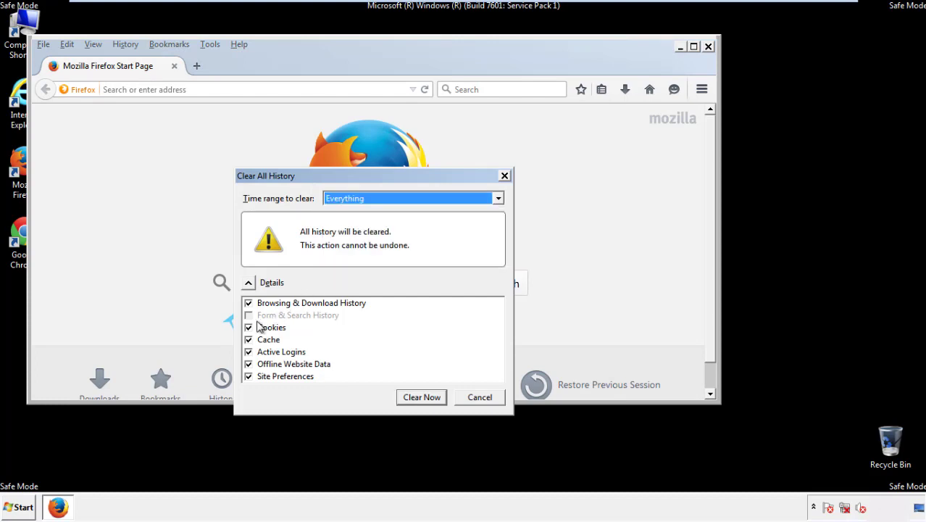
{"action": "left_click", "coordinate": [248, 364]}
{"action": "left_click", "coordinate": [248, 364]}
{"action": "left_click", "coordinate": [248, 376]}
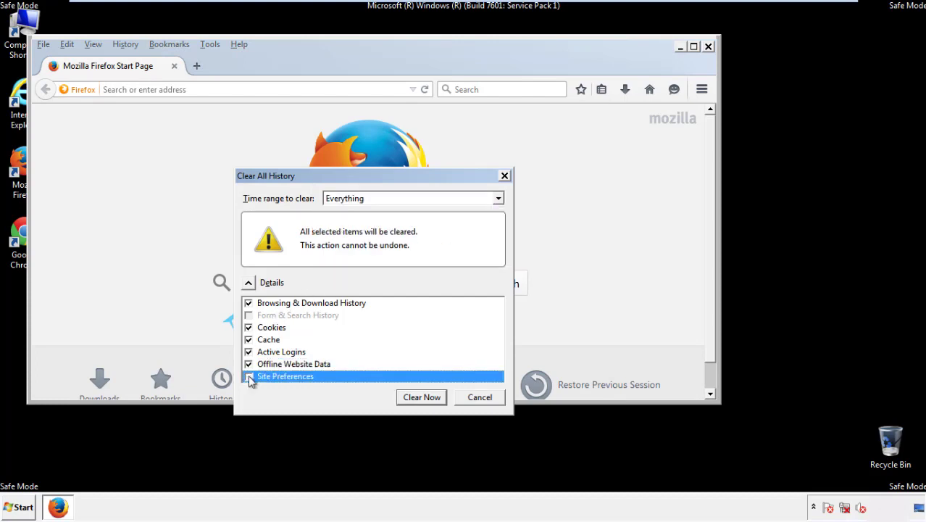
{"action": "left_click", "coordinate": [248, 376]}
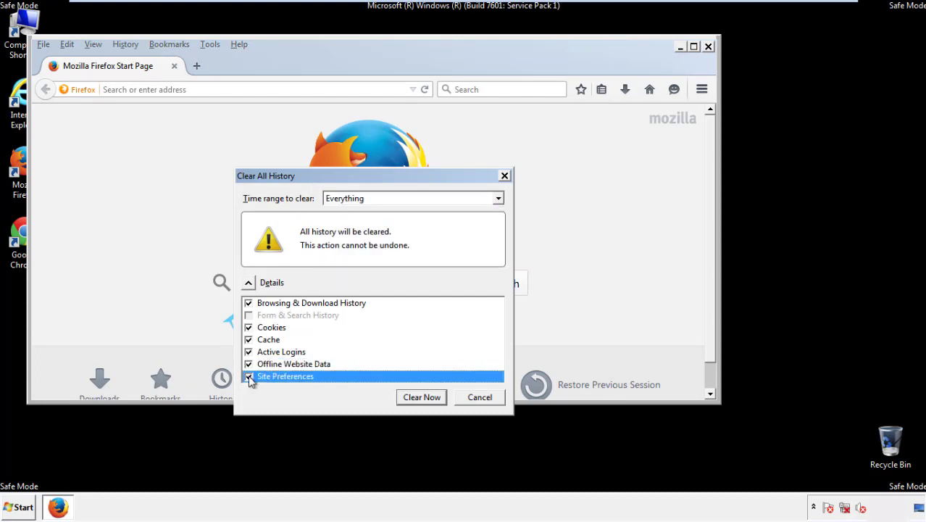
Step: Clear the history now, then refresh Firefox from the Troubleshooting Information page
{"action": "left_click", "coordinate": [421, 398]}
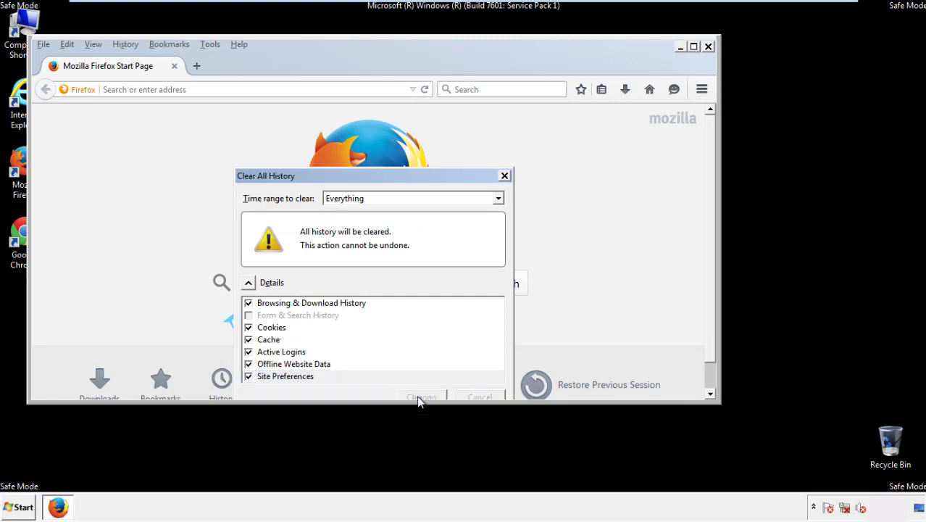
{"action": "left_click", "coordinate": [239, 44]}
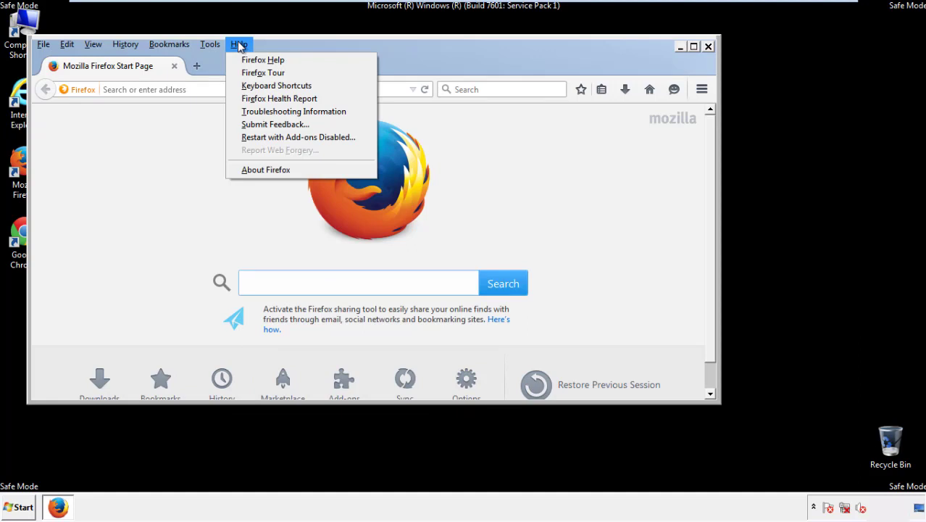
{"action": "left_click", "coordinate": [268, 111]}
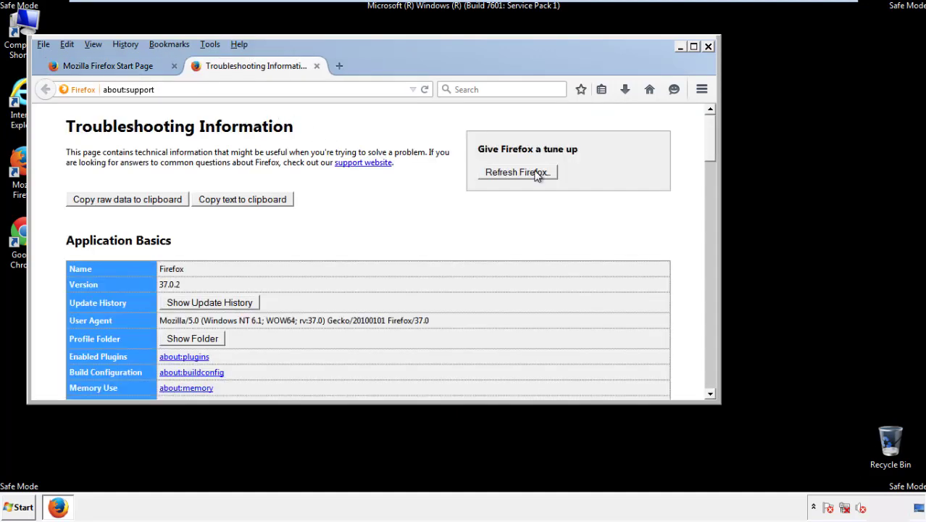
{"action": "left_click", "coordinate": [536, 174]}
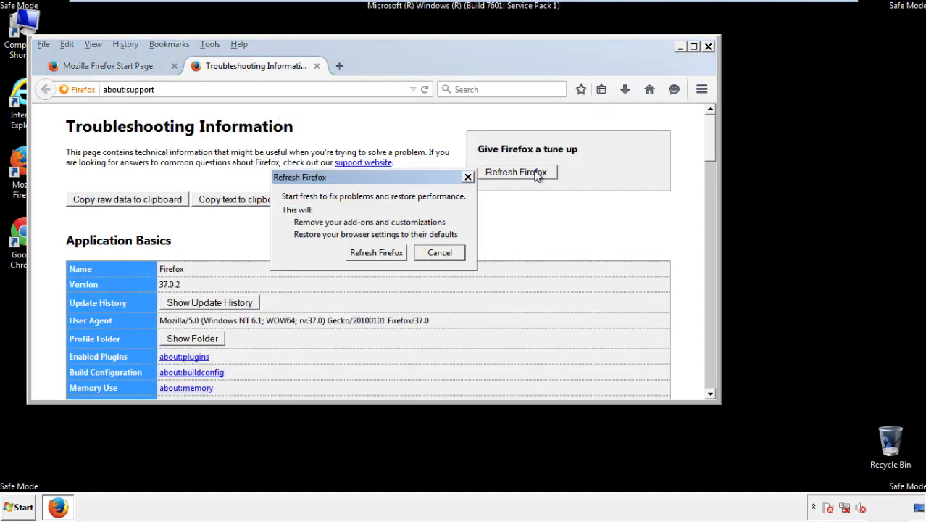
{"action": "left_click", "coordinate": [376, 253]}
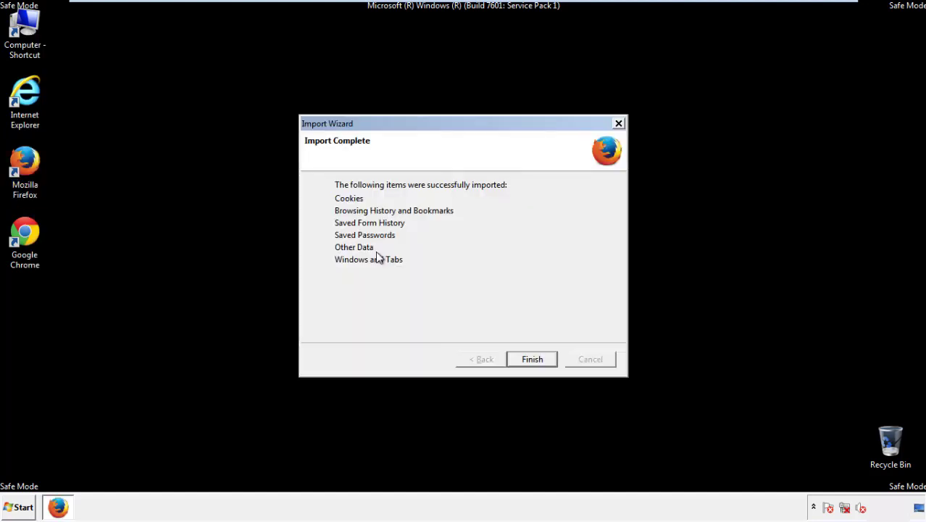
Step: Finish the import wizard, decline the default-browser prompt, and close Firefox
{"action": "left_click", "coordinate": [531, 359]}
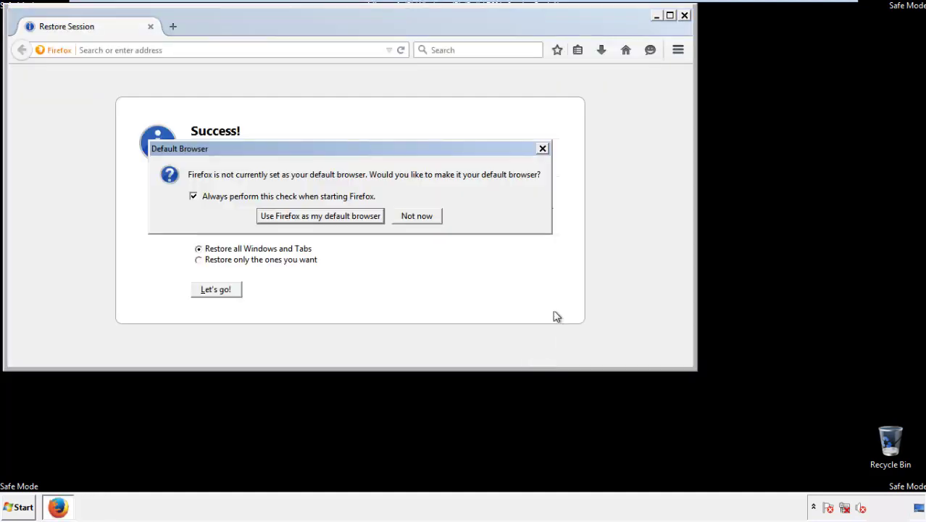
{"action": "left_click", "coordinate": [418, 218]}
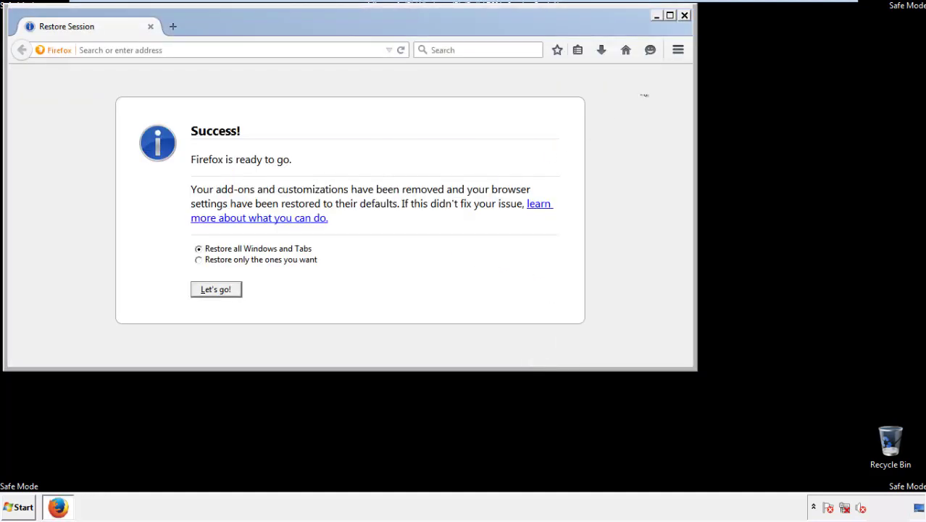
{"action": "left_click", "coordinate": [684, 15]}
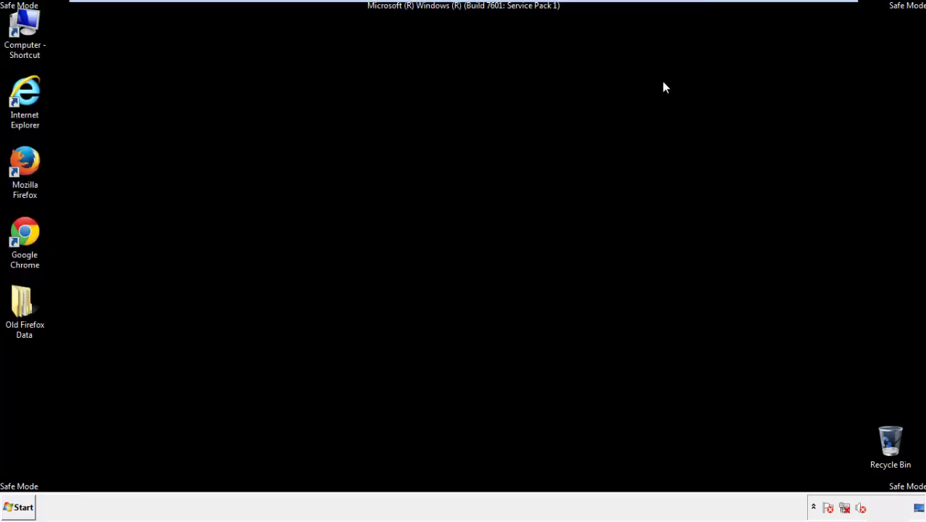
Step: Launch Chrome, choose Don't ask again for default browser, and open History from Settings
{"action": "left_click", "coordinate": [22, 230]}
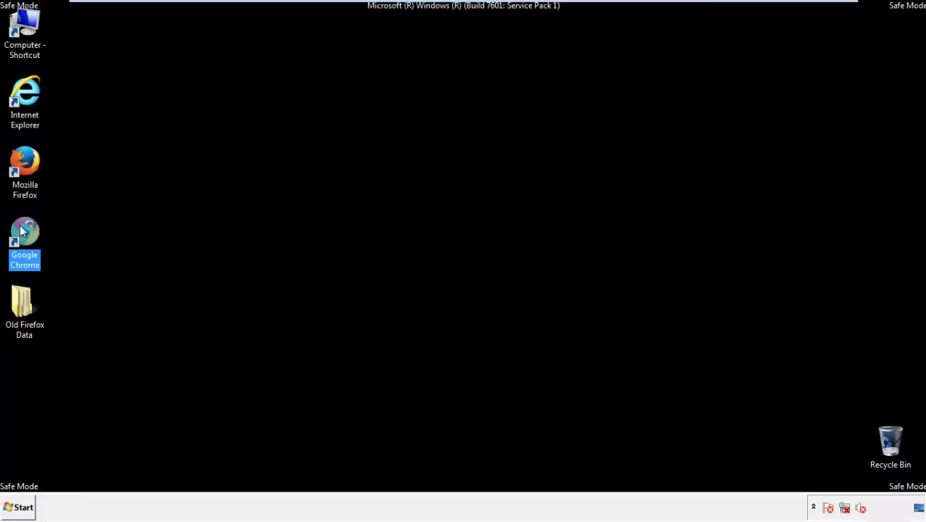
{"action": "double_click", "coordinate": [22, 230]}
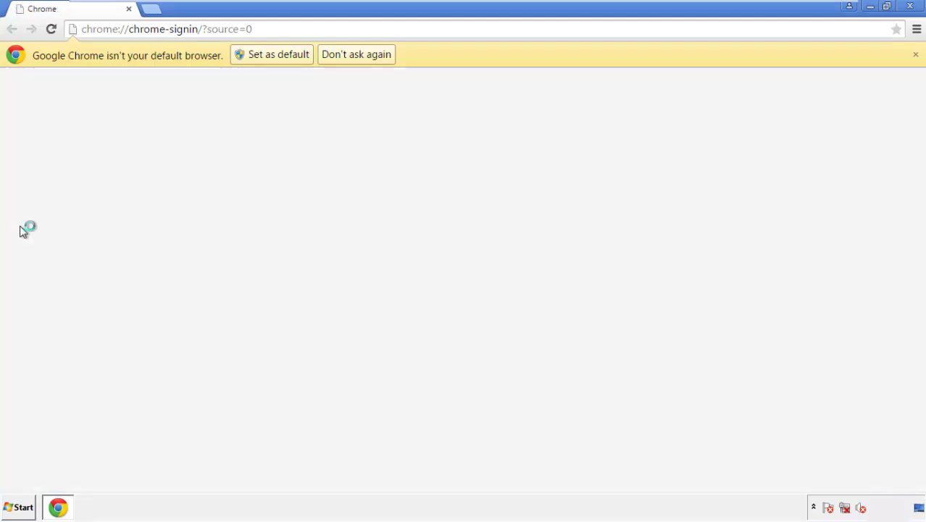
{"action": "left_click", "coordinate": [372, 55]}
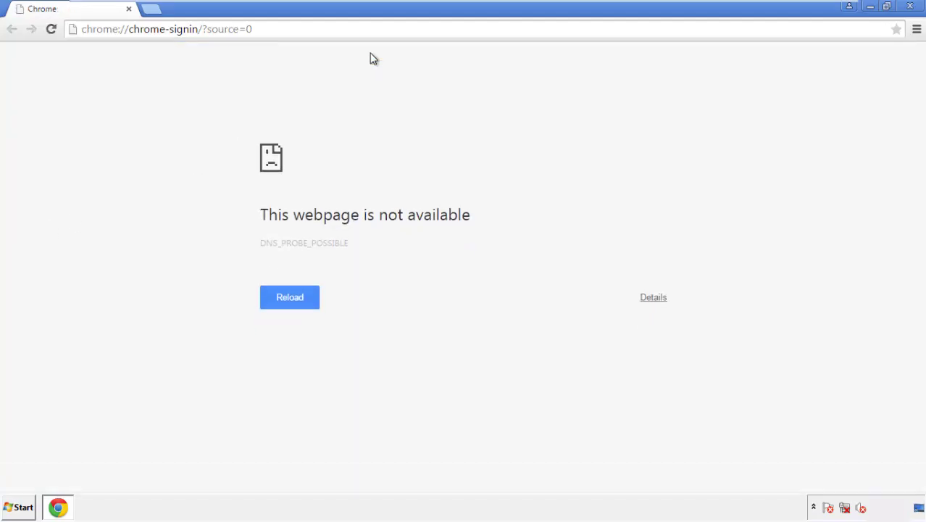
{"action": "left_click", "coordinate": [915, 31]}
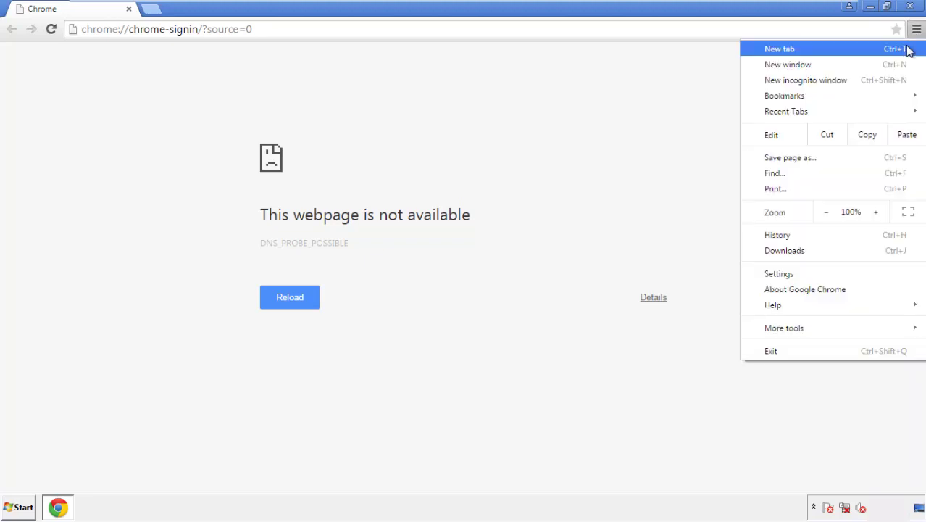
{"action": "left_click", "coordinate": [783, 273]}
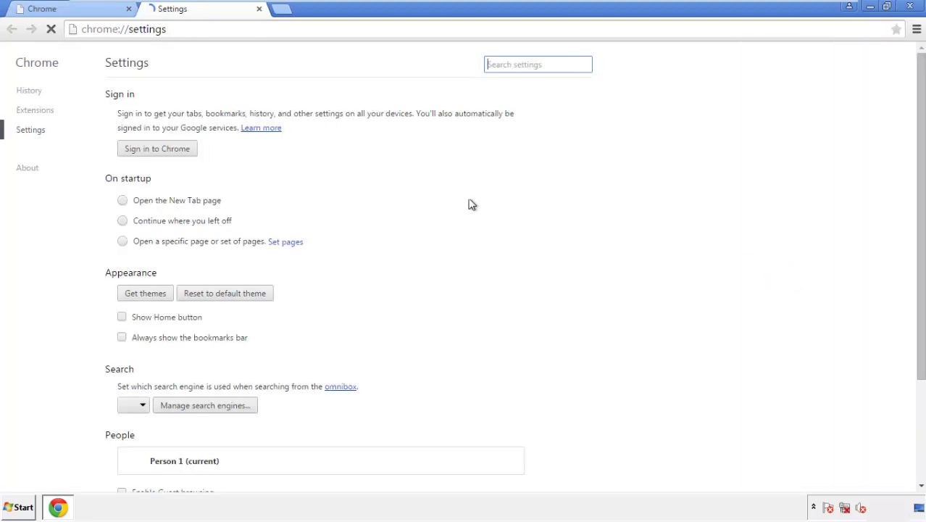
{"action": "left_click", "coordinate": [32, 92]}
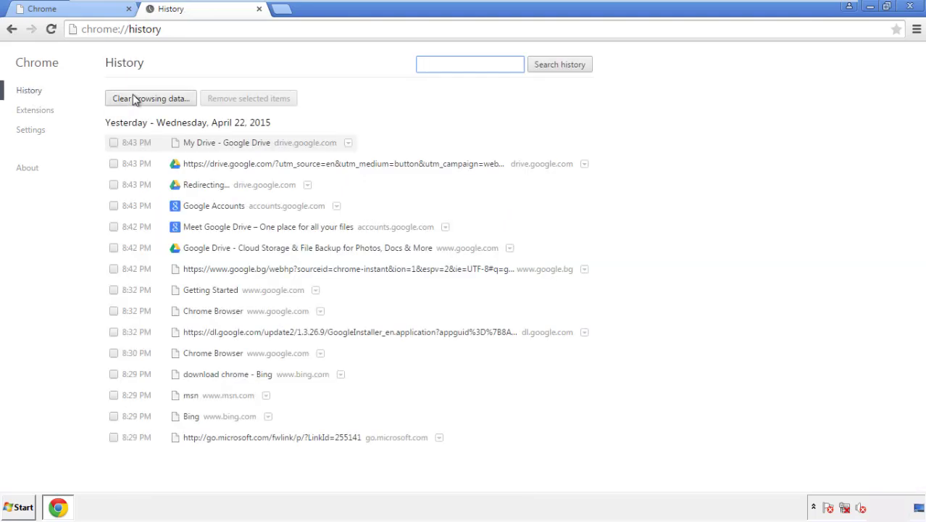
Step: Clear Chrome's browsing data from the beginning of time, including autofill form data
{"action": "left_click", "coordinate": [138, 100]}
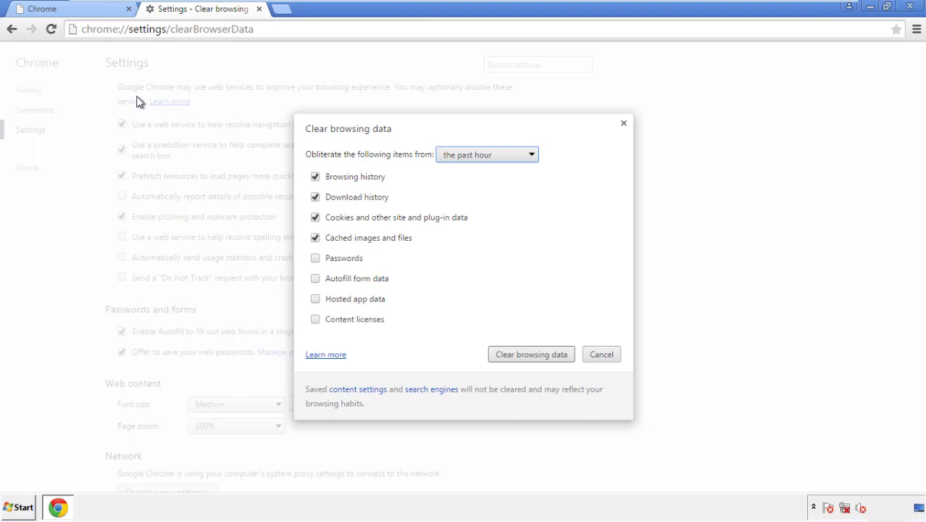
{"action": "left_click", "coordinate": [465, 155]}
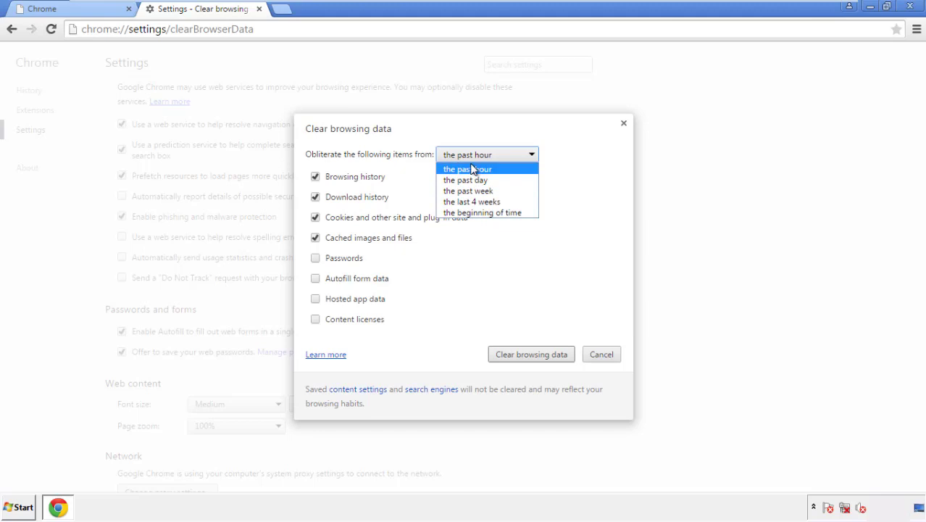
{"action": "left_click", "coordinate": [464, 213]}
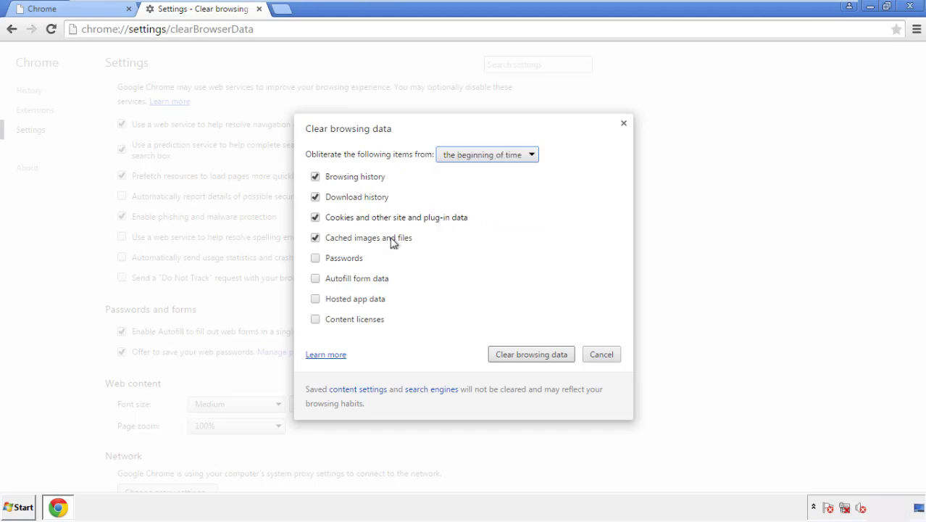
{"action": "left_click", "coordinate": [320, 279]}
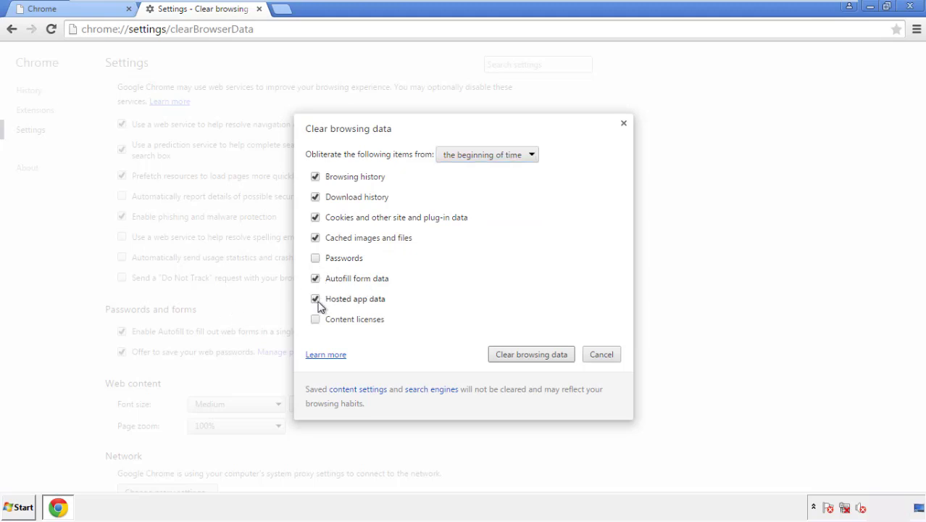
{"action": "left_click", "coordinate": [516, 354]}
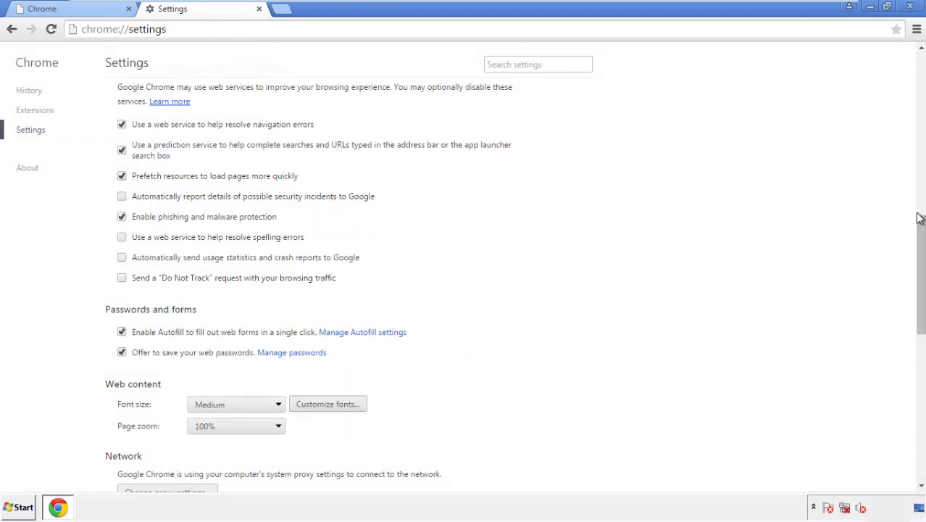
Step: Confirm Reset settings at the bottom of Chrome Settings, then close Chrome
{"action": "left_click_drag", "start_coordinate": [919, 217], "coordinate": [919, 400]}
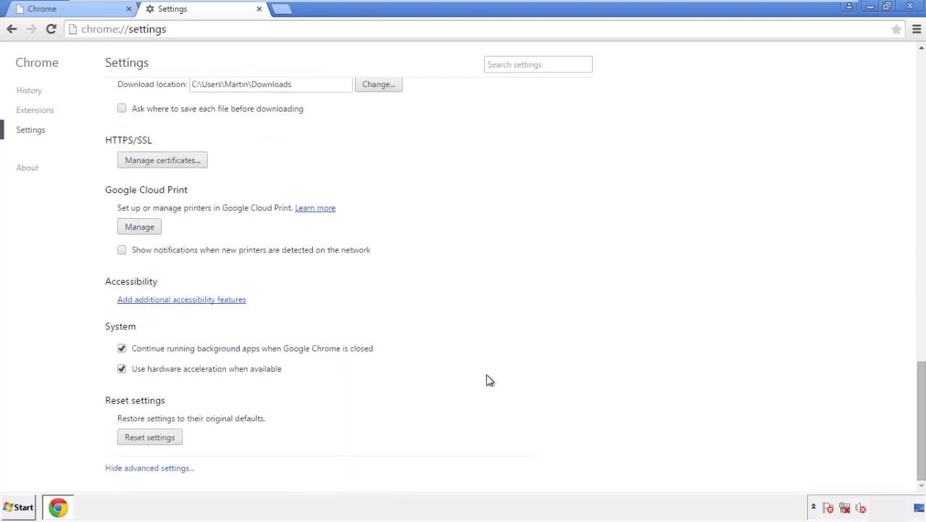
{"action": "left_click", "coordinate": [174, 441]}
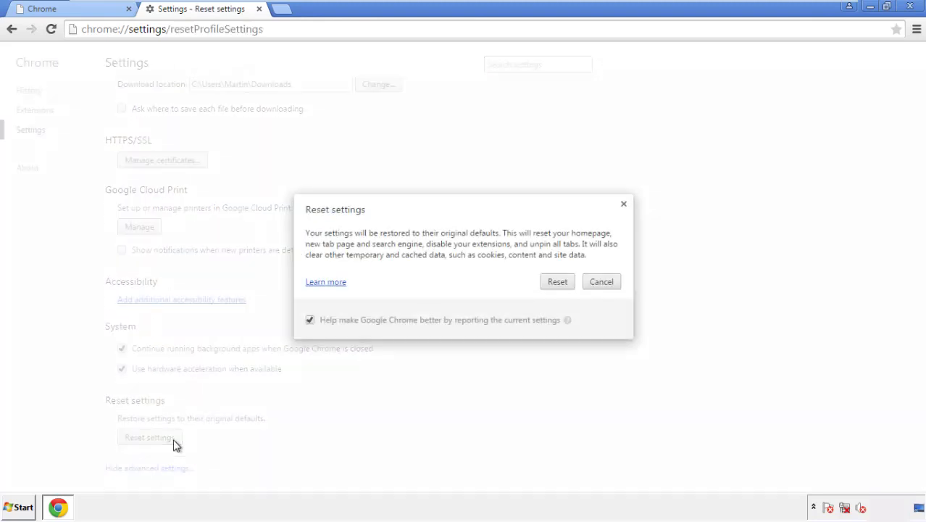
{"action": "left_click", "coordinate": [558, 282]}
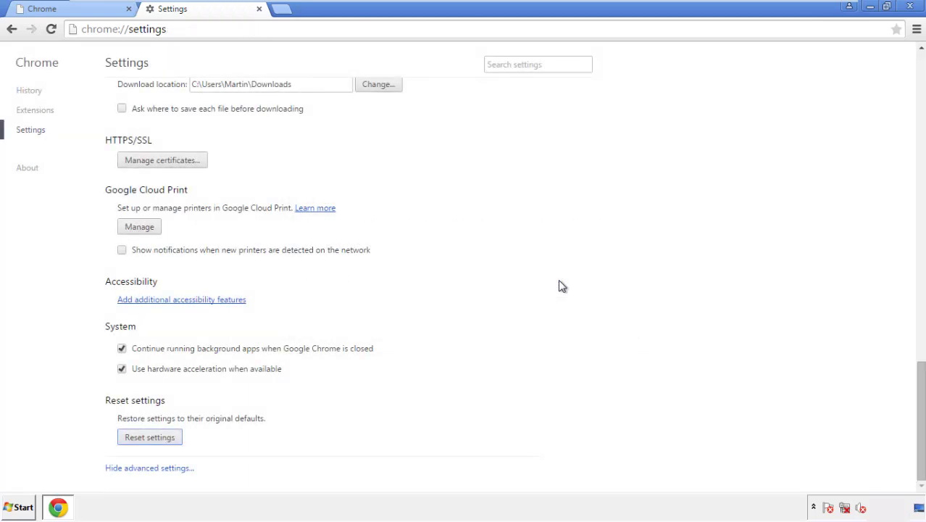
{"action": "left_click", "coordinate": [910, 6]}
Step: Launch Firefox, remove Search Mine in the Add-ons manager, and close Firefox
{"action": "left_click", "coordinate": [499, 236]}
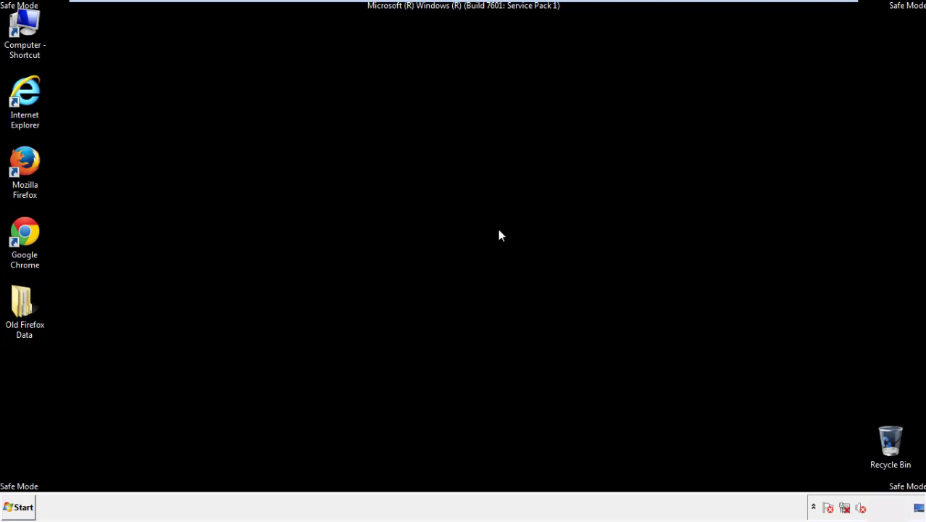
{"action": "double_click", "coordinate": [35, 181]}
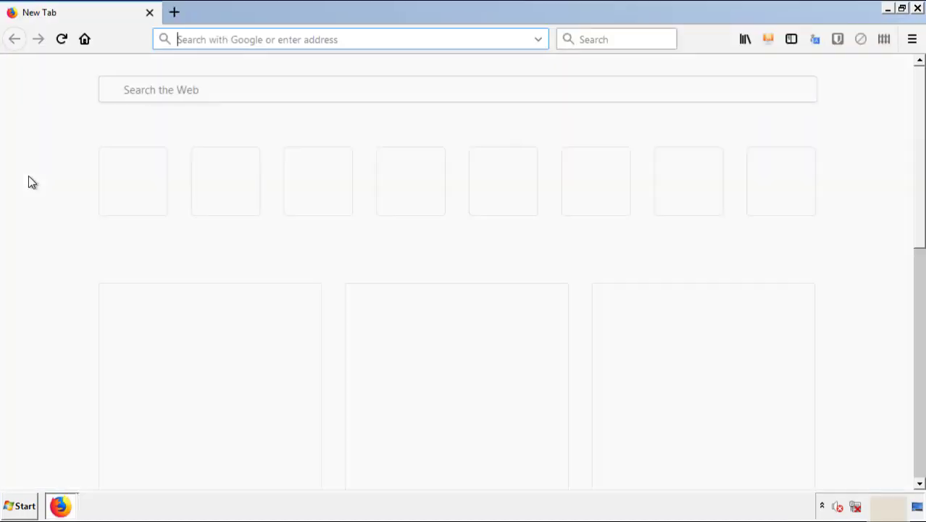
{"action": "left_click", "coordinate": [912, 40]}
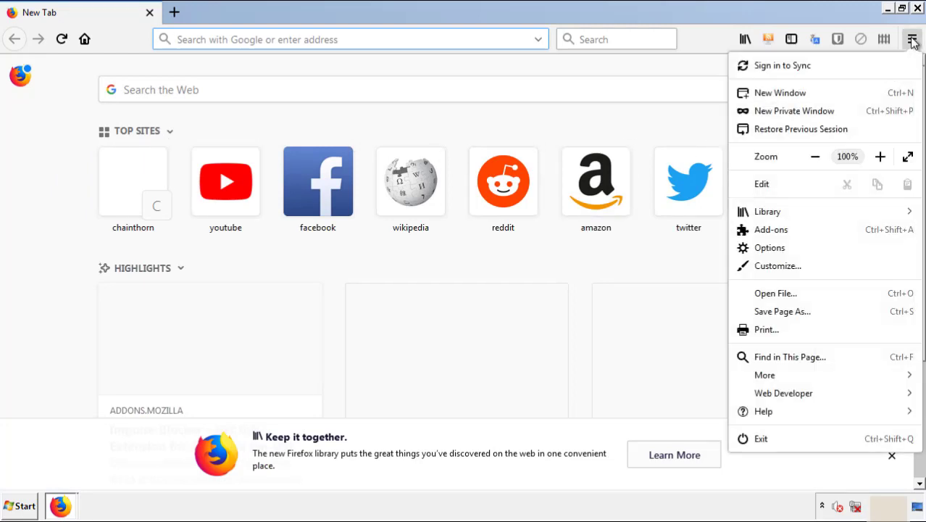
{"action": "left_click", "coordinate": [854, 236]}
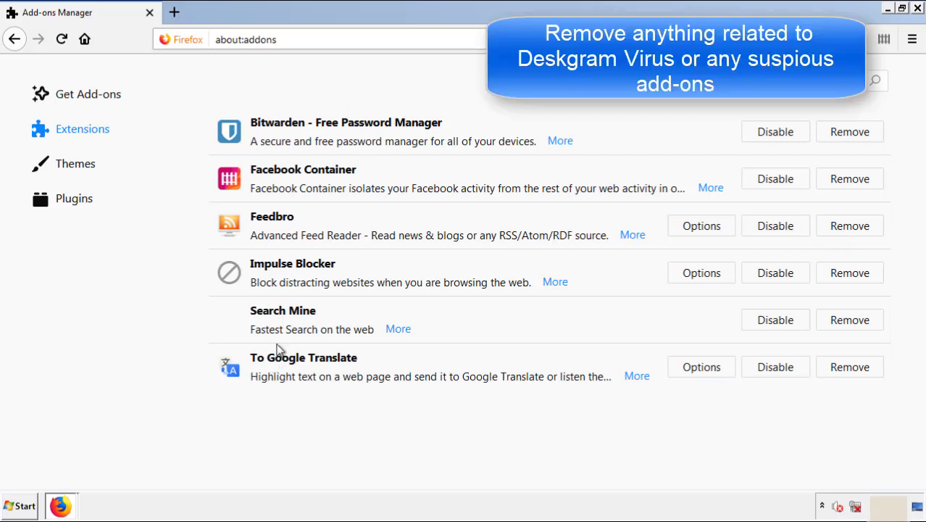
{"action": "left_click", "coordinate": [844, 326]}
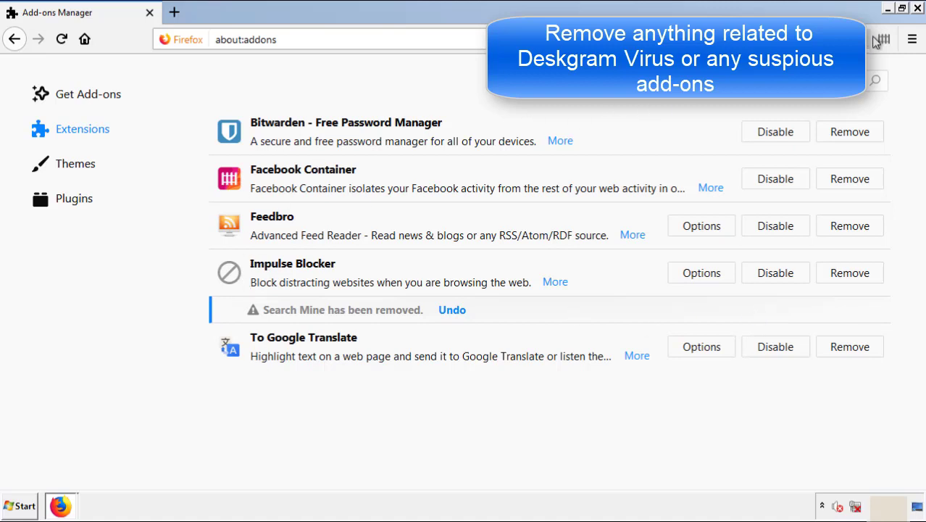
{"action": "left_click", "coordinate": [918, 9]}
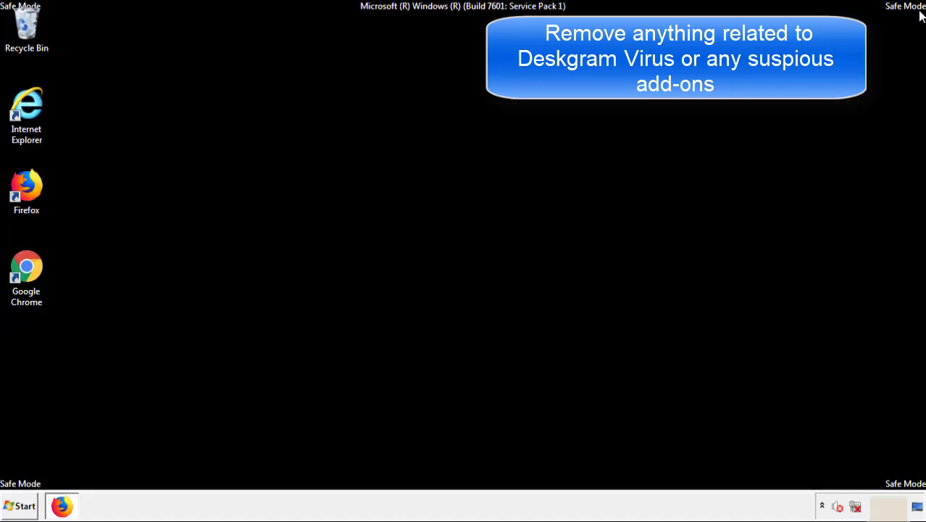
Step: Launch Chrome and remove Search Mine from More tools > Extensions, confirming the removal
{"action": "double_click", "coordinate": [24, 277]}
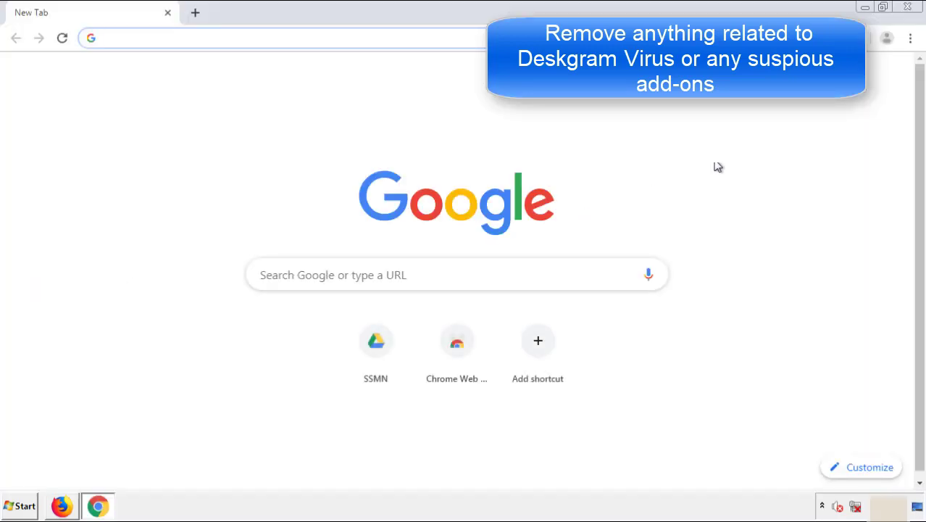
{"action": "left_click", "coordinate": [911, 37]}
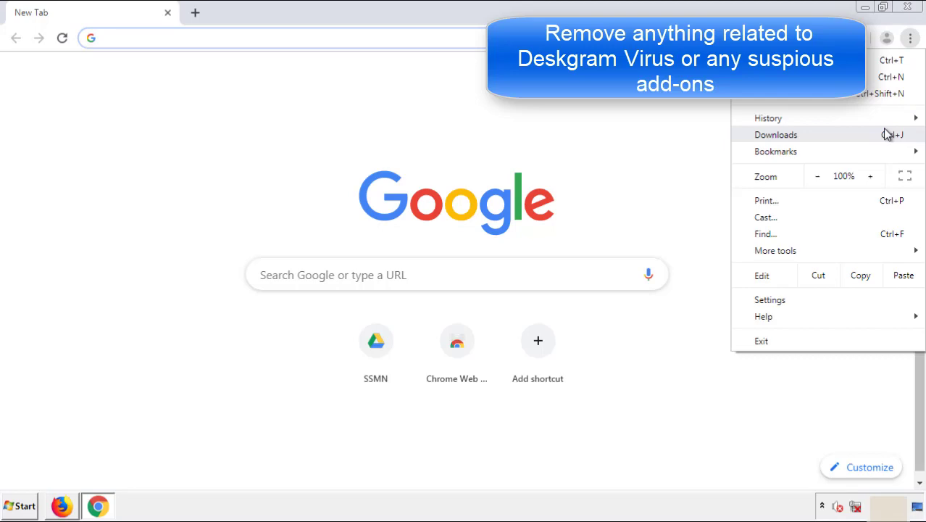
{"action": "mouse_move", "coordinate": [829, 254]}
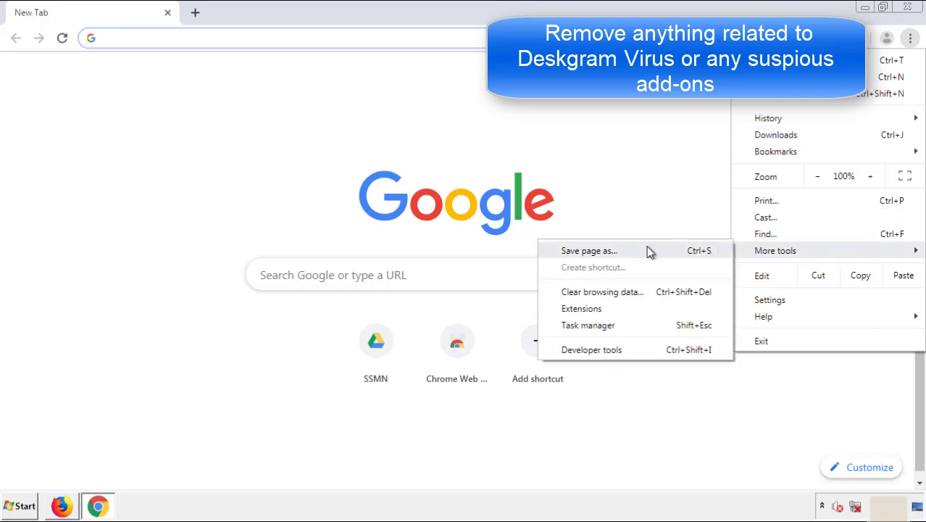
{"action": "left_click", "coordinate": [589, 308]}
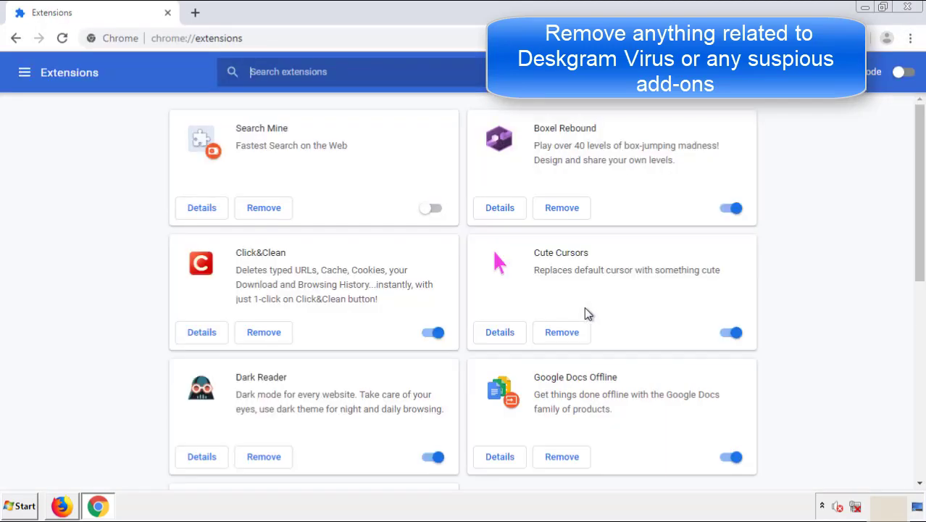
{"action": "scroll", "coordinate": [262, 238], "scroll_direction": "down", "scroll_amount": 6}
{"action": "scroll", "coordinate": [341, 254], "scroll_direction": "up", "scroll_amount": 6}
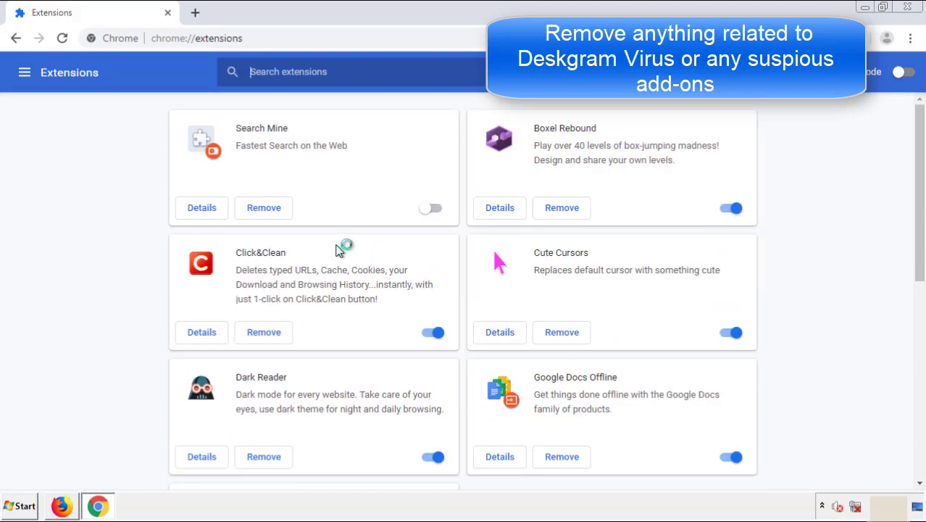
{"action": "left_click", "coordinate": [263, 212]}
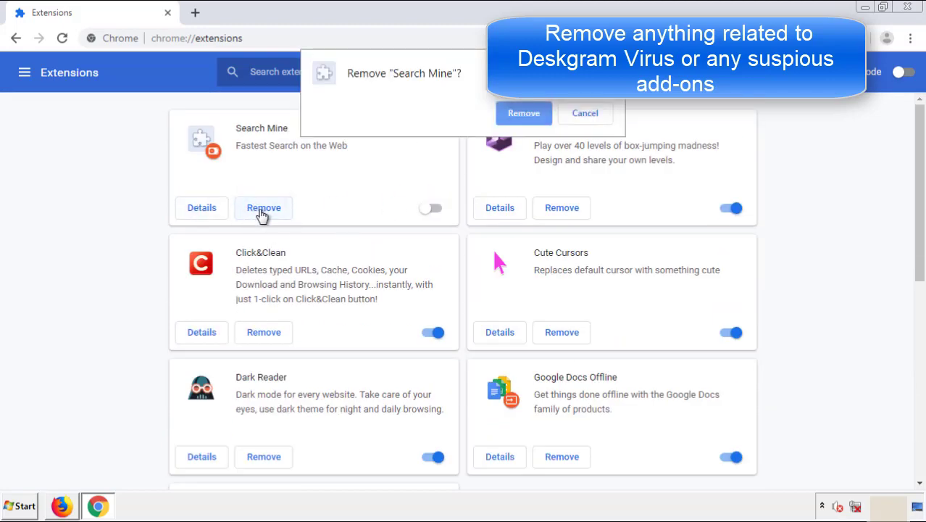
{"action": "left_click", "coordinate": [519, 116]}
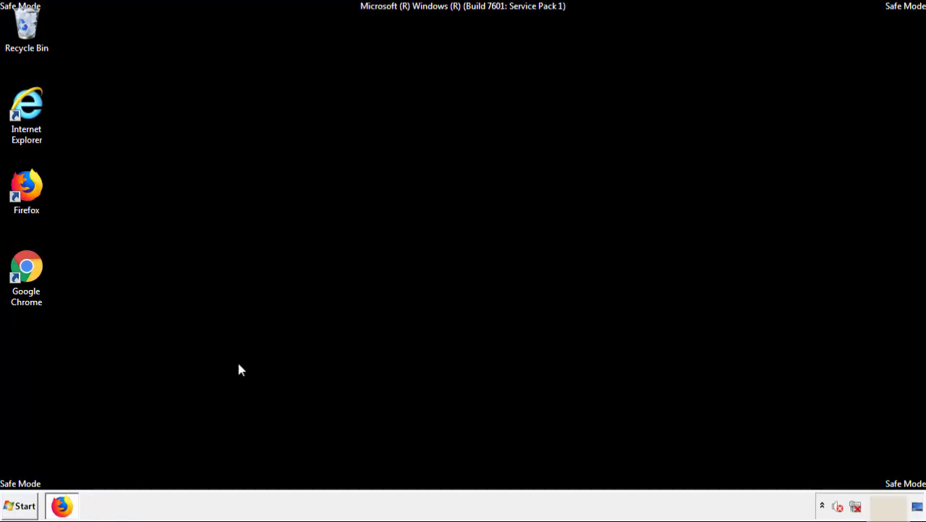
Step: Restart Windows from the Start menu's Shut down options
{"action": "left_click", "coordinate": [22, 506]}
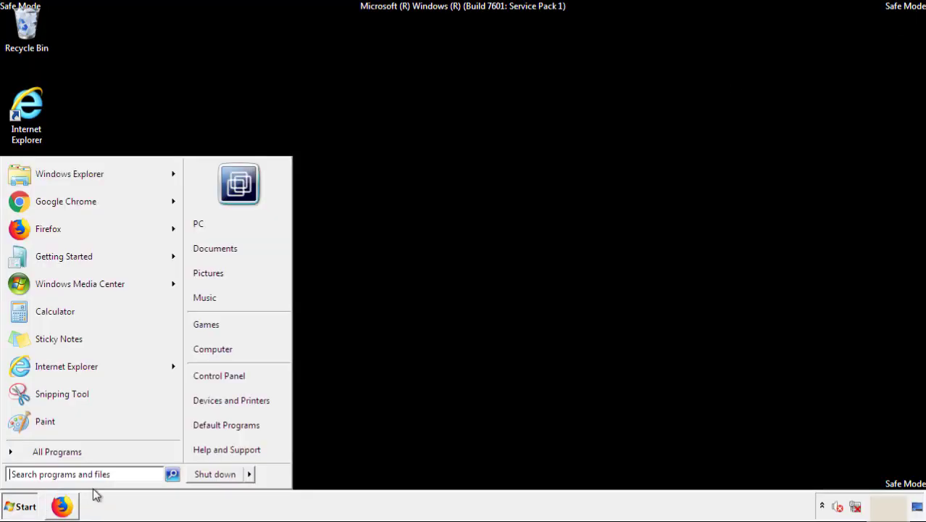
{"action": "left_click", "coordinate": [250, 475]}
{"action": "left_click", "coordinate": [290, 475]}
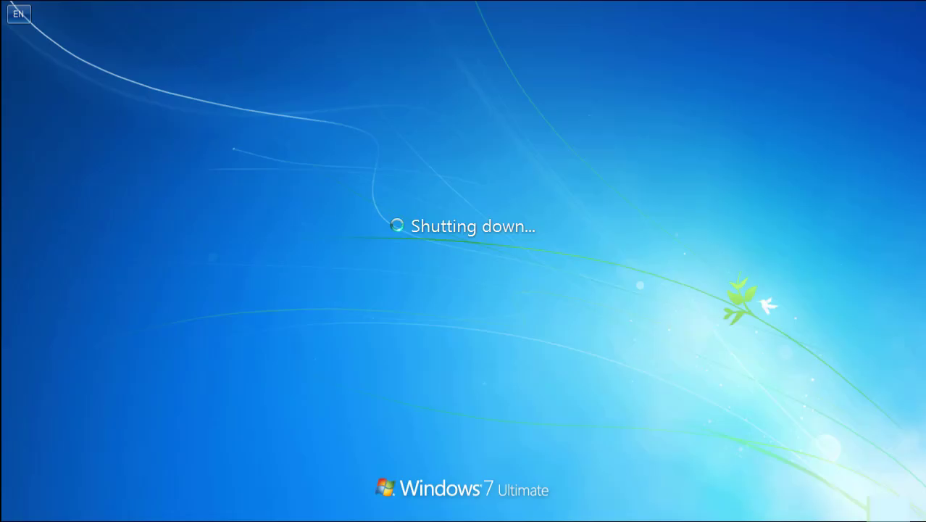